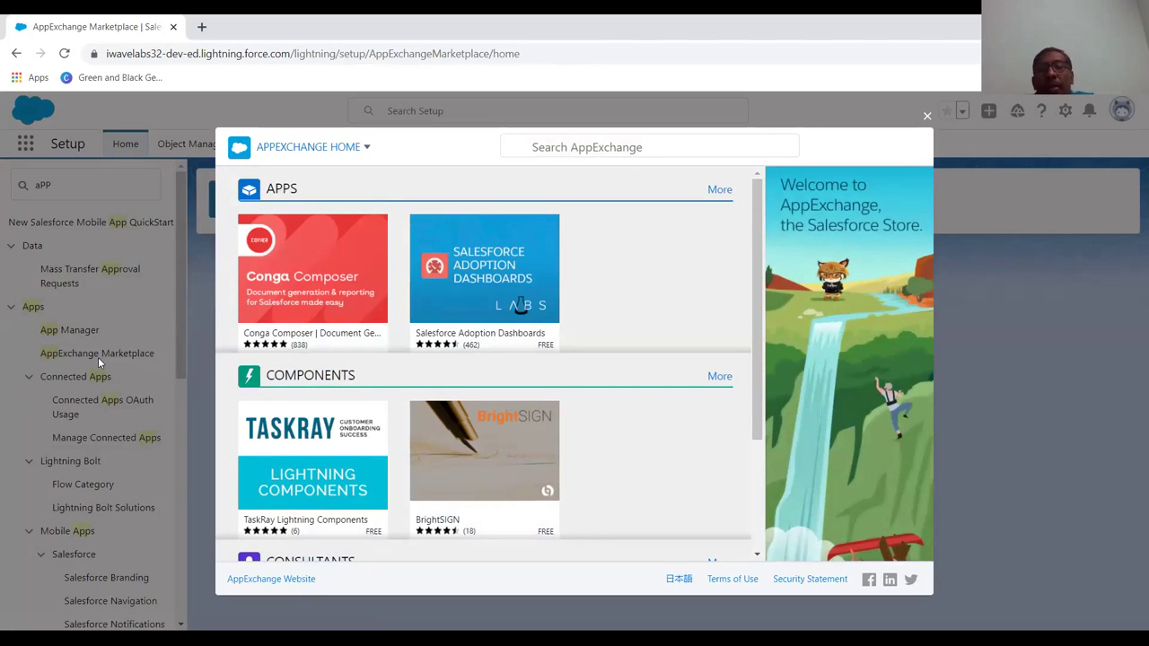
Search AppExchange for "SDOCS".
{"action": "scroll", "coordinate": [754, 376], "scroll_direction": "down", "scroll_amount": 1}
{"action": "scroll", "coordinate": [753, 377], "scroll_direction": "down", "scroll_amount": 3}
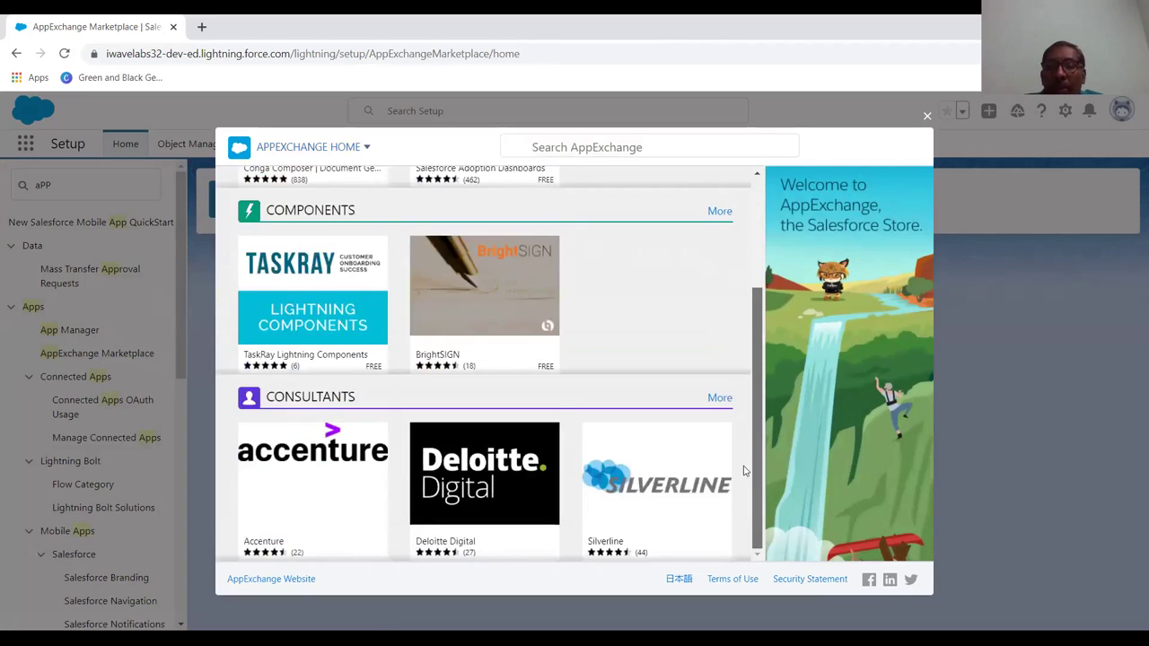
{"action": "scroll", "coordinate": [754, 377], "scroll_direction": "up", "scroll_amount": 3}
{"action": "left_click", "coordinate": [594, 147]}
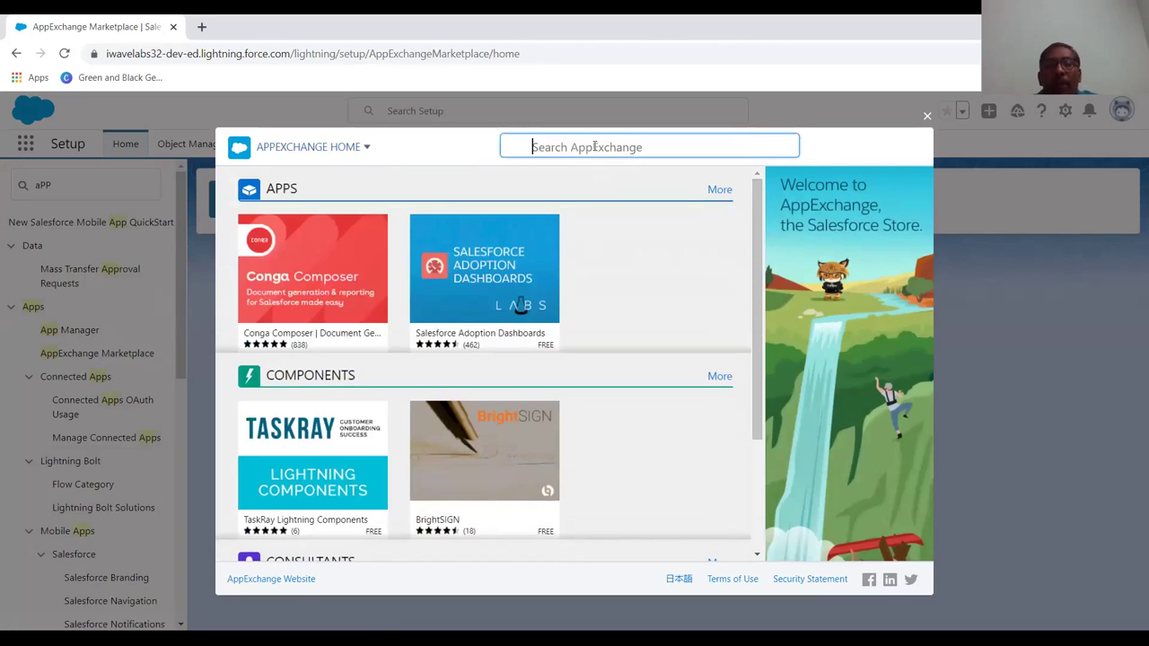
{"action": "type", "text": "S"}
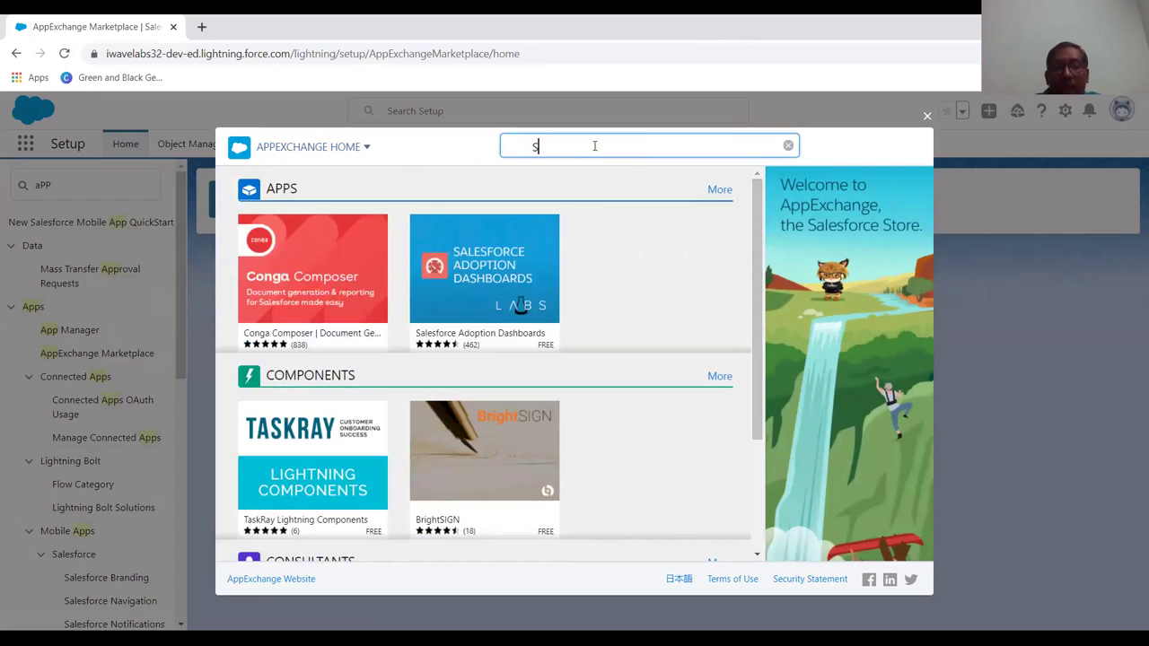
{"action": "type", "text": "DOCS"}
{"action": "key", "text": "Return"}
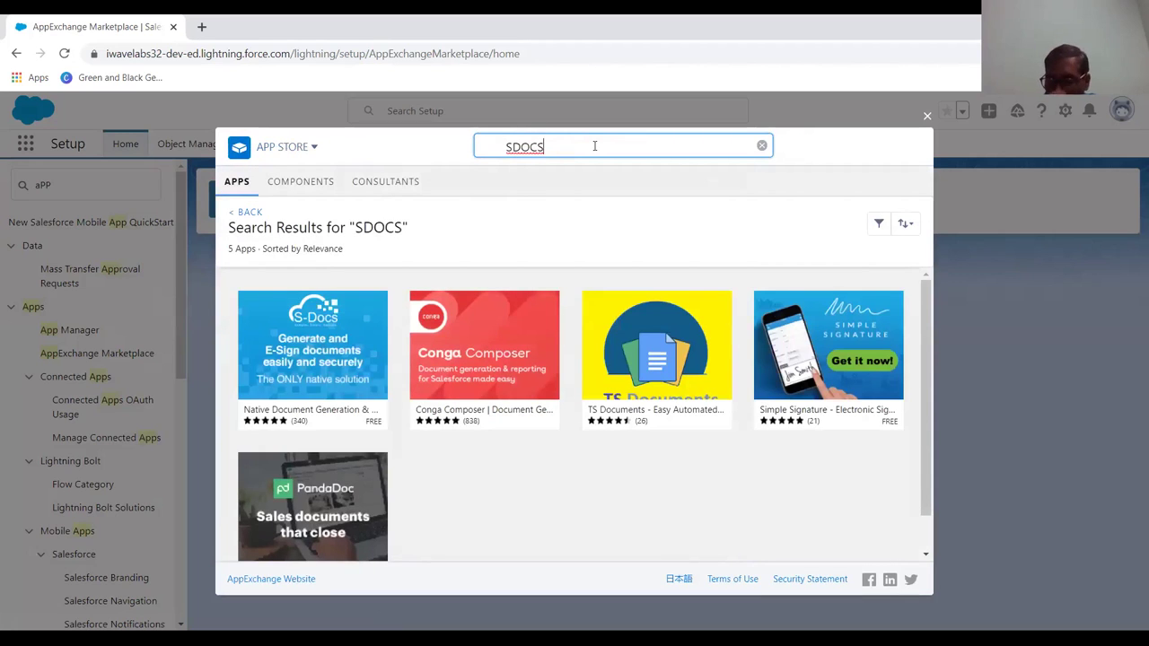
Open the S-Docs listing for native document generation and e-signature from the search results.
{"action": "mouse_move", "coordinate": [353, 373]}
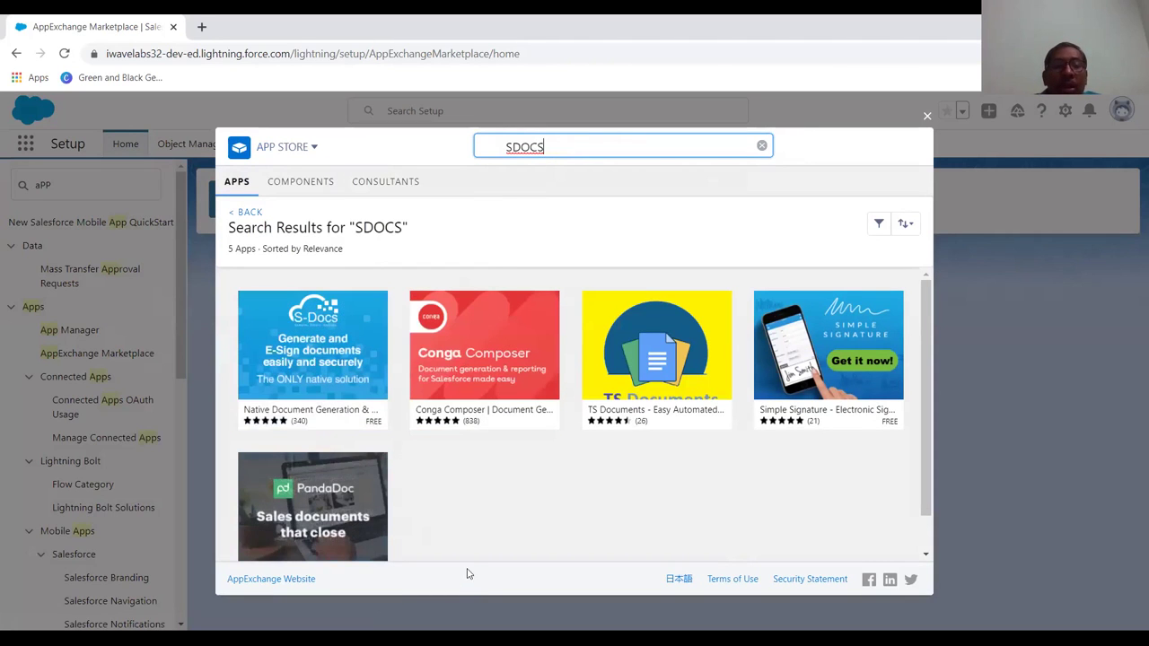
{"action": "mouse_move", "coordinate": [367, 409]}
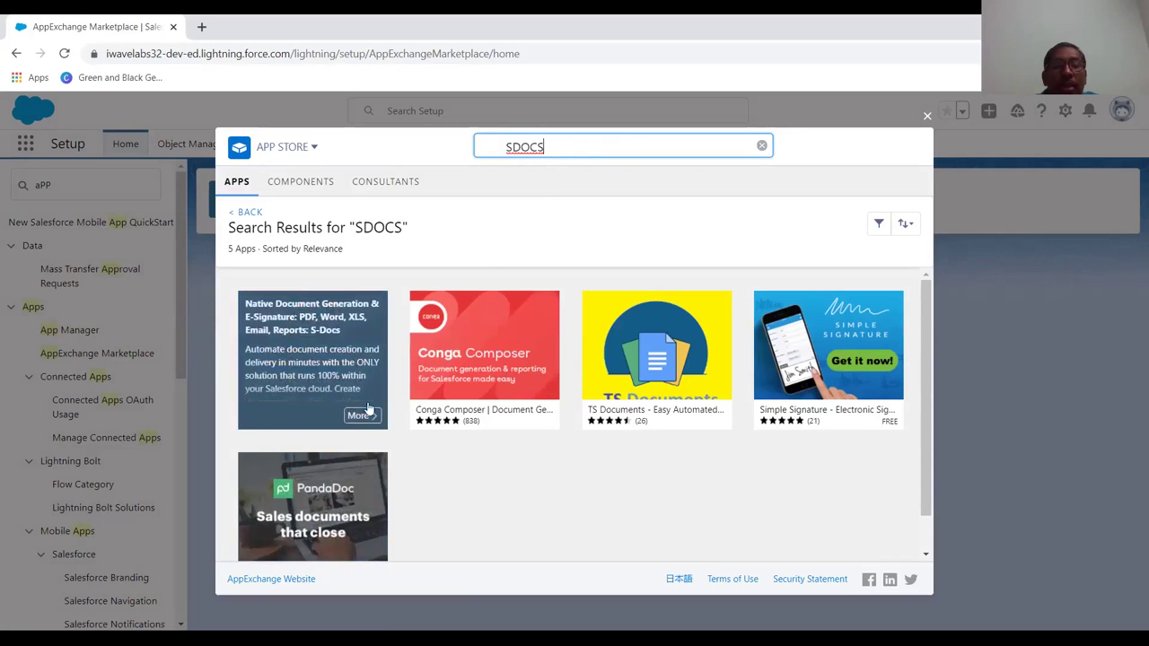
{"action": "left_click", "coordinate": [341, 357]}
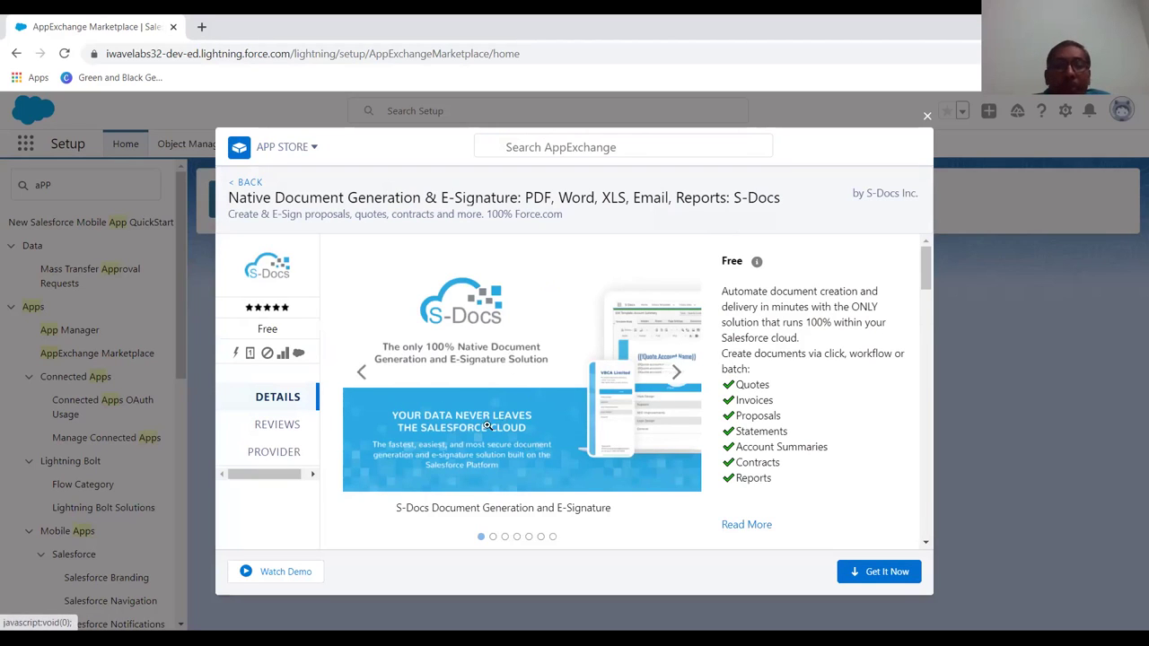
Read through the user reviews of the S-Docs listing.
{"action": "left_click", "coordinate": [271, 429]}
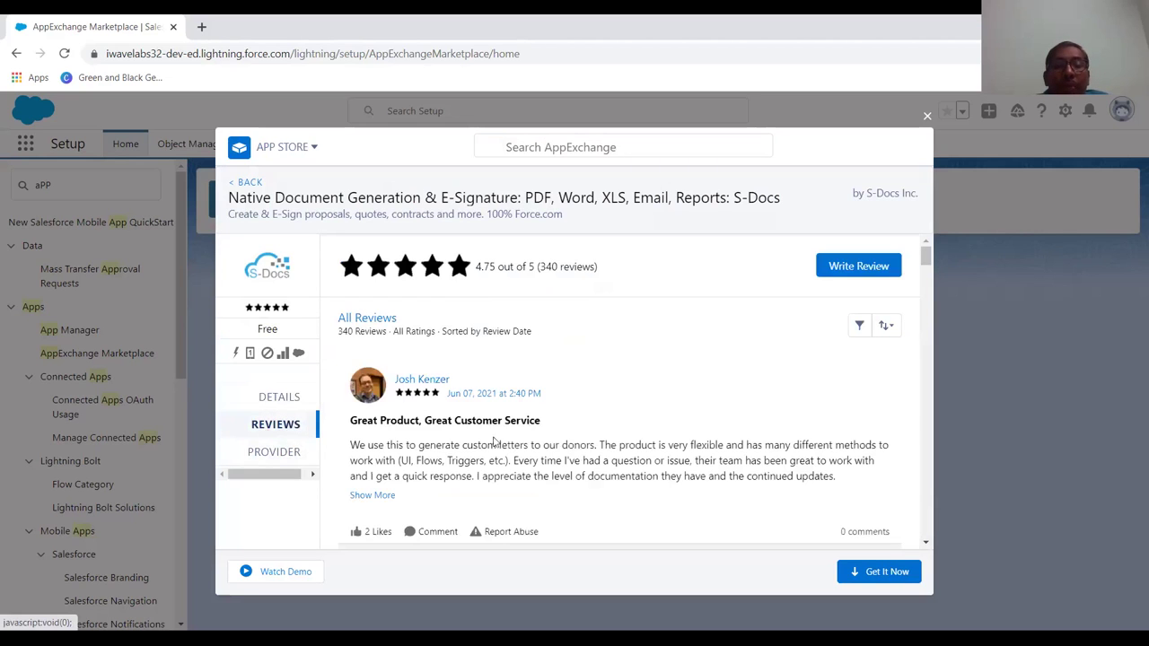
{"action": "scroll", "coordinate": [493, 436], "scroll_direction": "down", "scroll_amount": 5}
{"action": "scroll", "coordinate": [494, 436], "scroll_direction": "down", "scroll_amount": 10}
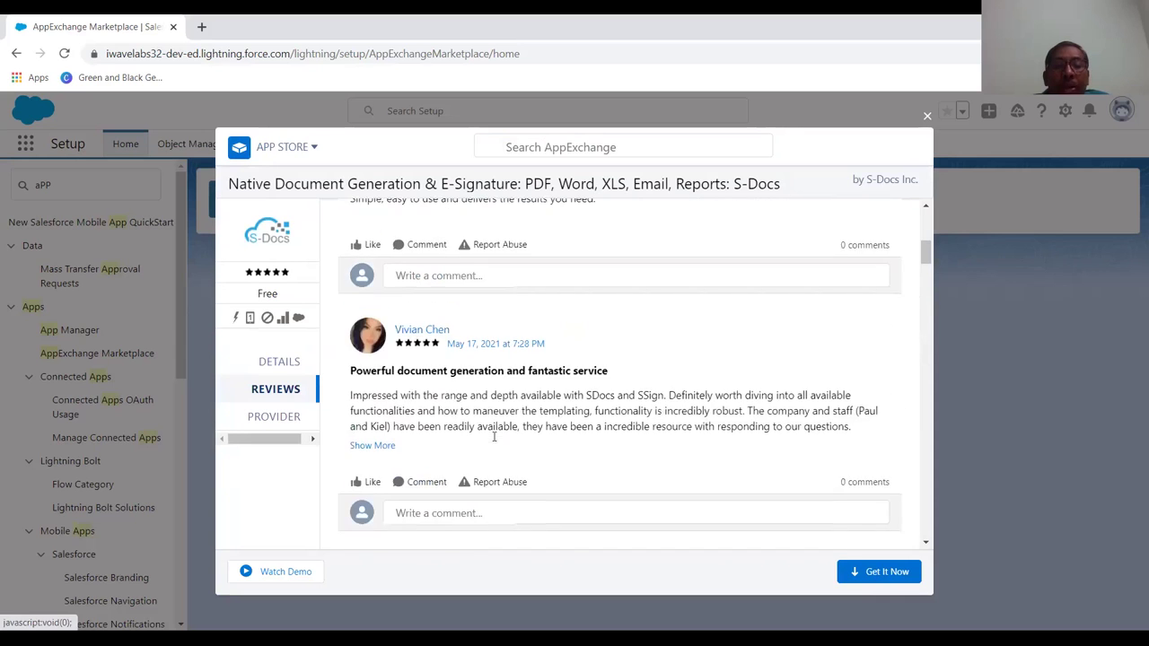
{"action": "scroll", "coordinate": [494, 439], "scroll_direction": "down", "scroll_amount": 8}
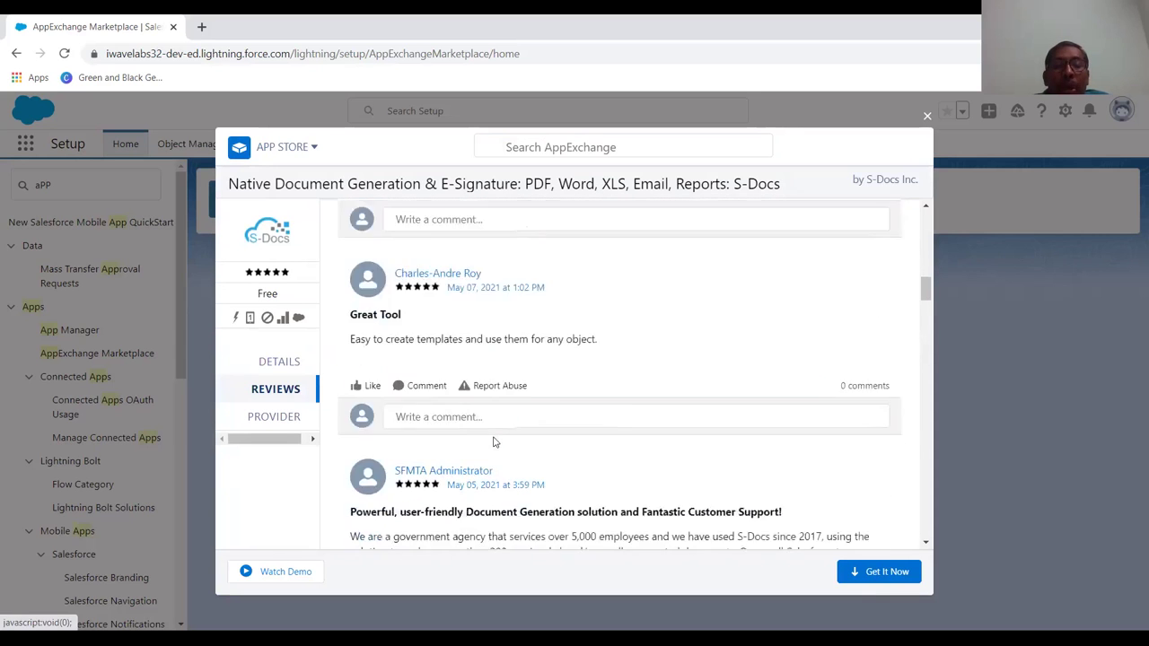
{"action": "scroll", "coordinate": [494, 438], "scroll_direction": "down", "scroll_amount": 10}
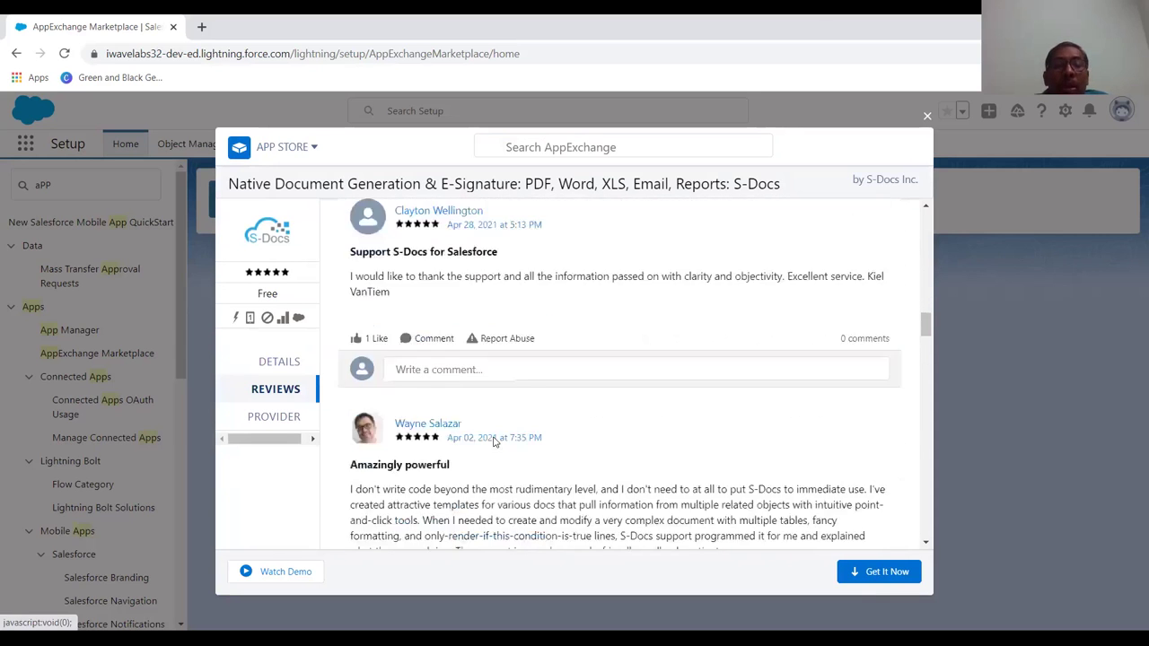
{"action": "scroll", "coordinate": [493, 441], "scroll_direction": "down", "scroll_amount": 10}
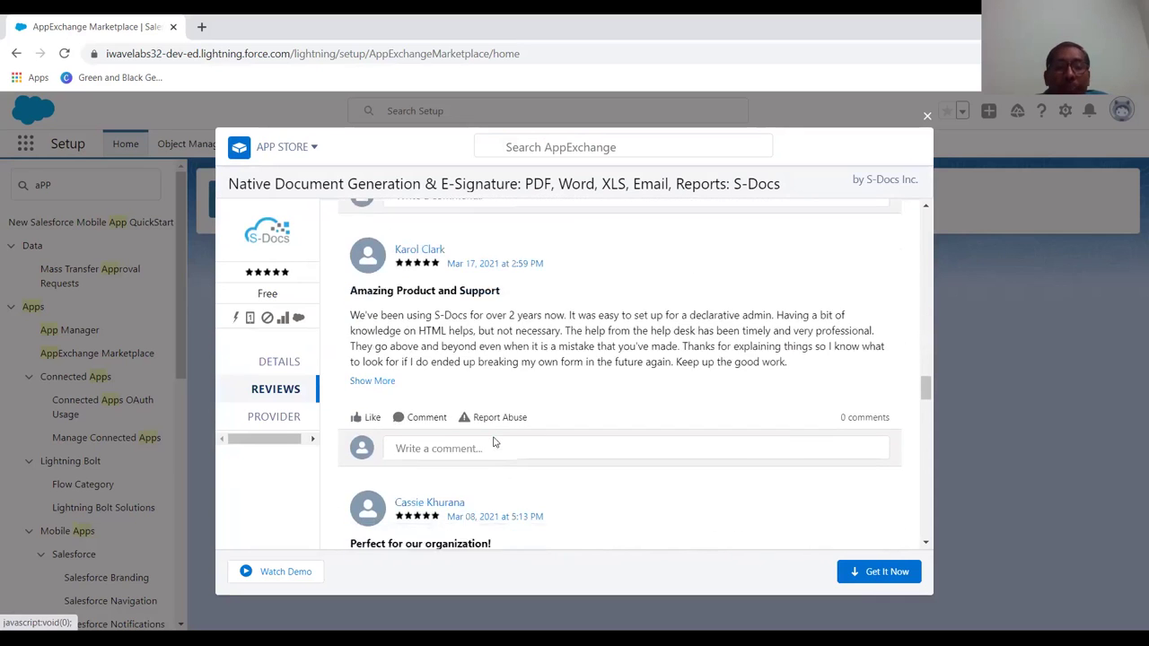
{"action": "scroll", "coordinate": [494, 441], "scroll_direction": "down", "scroll_amount": 2}
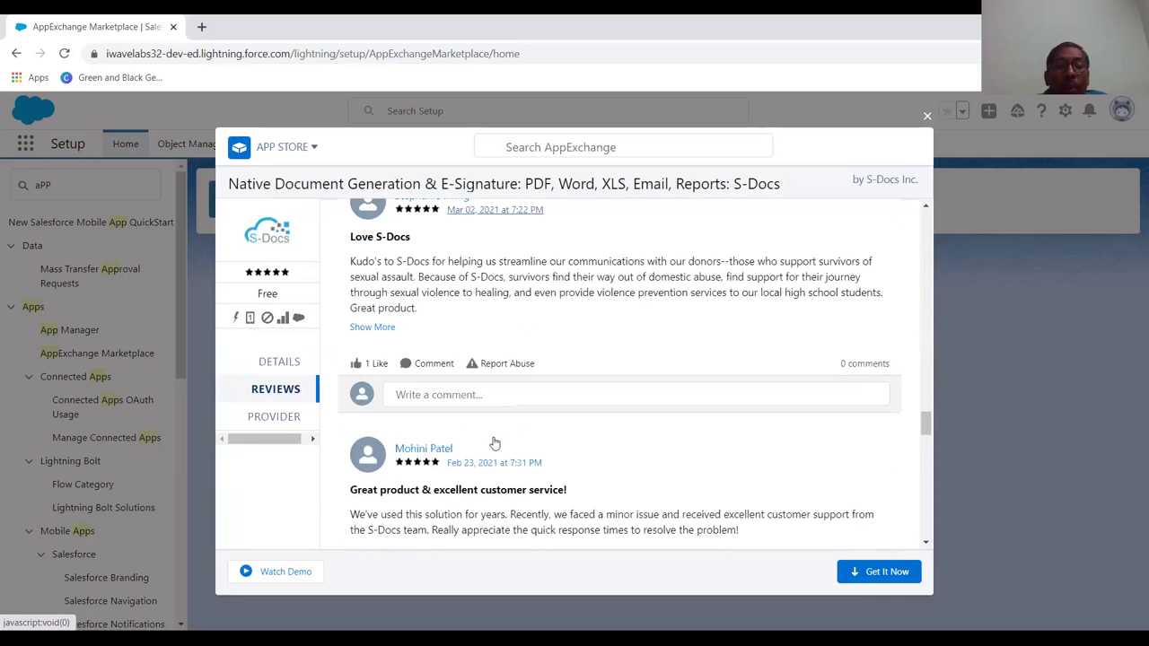
Examine the provider information in the S-Docs listing.
{"action": "left_click", "coordinate": [253, 419]}
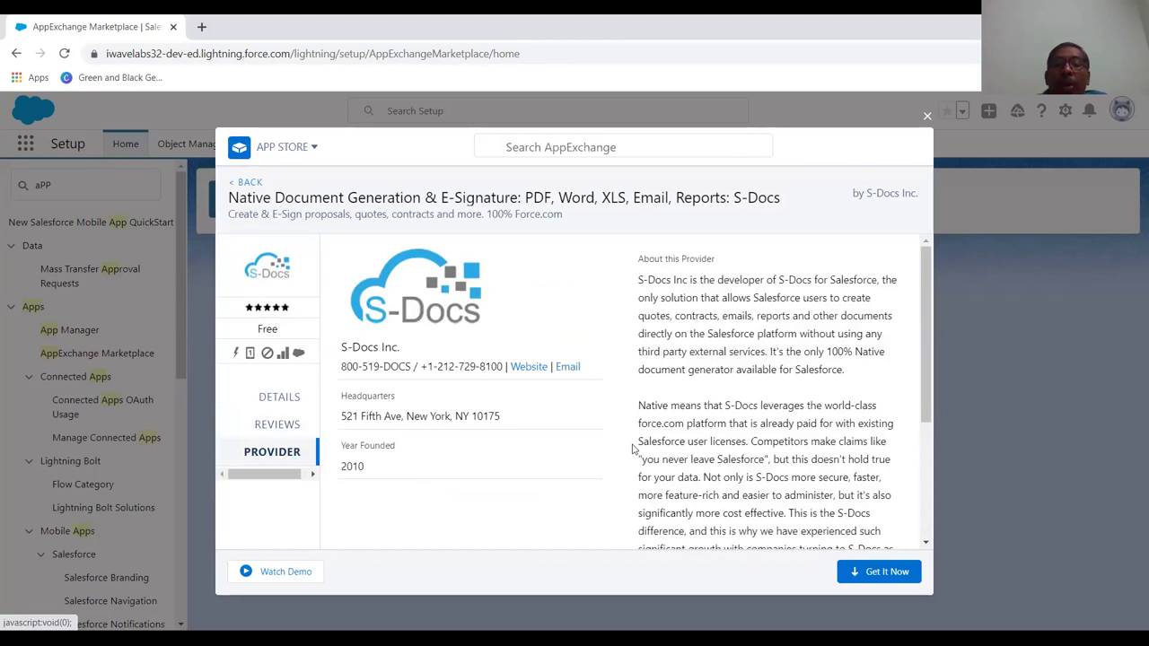
{"action": "scroll", "coordinate": [708, 452], "scroll_direction": "down", "scroll_amount": 3}
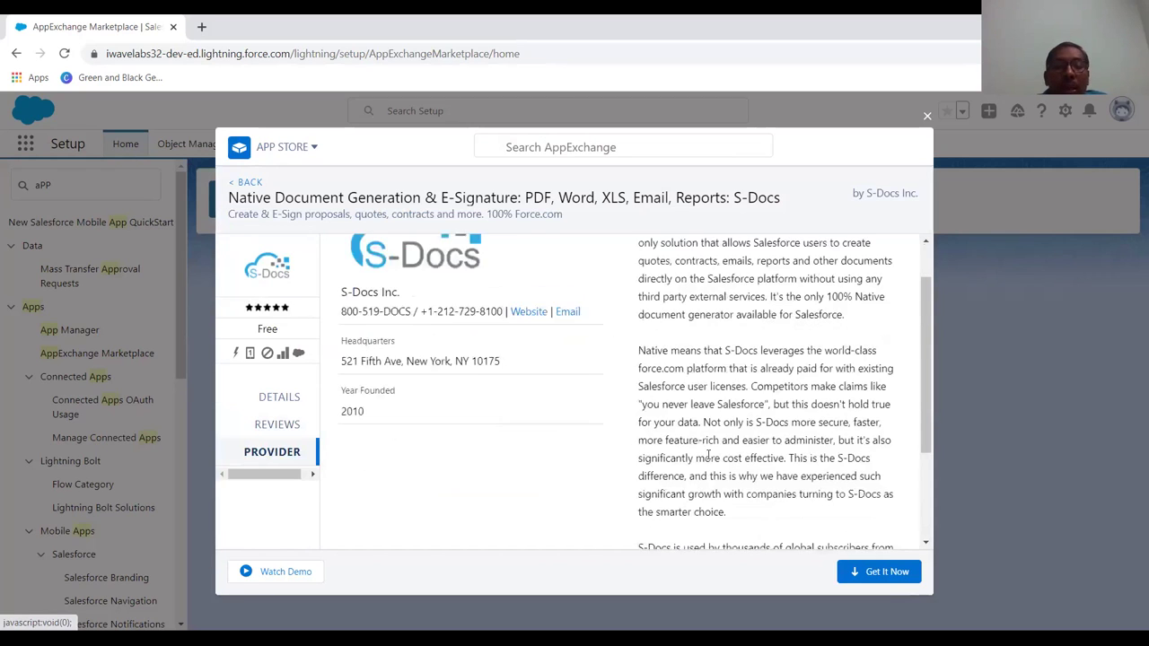
{"action": "scroll", "coordinate": [703, 453], "scroll_direction": "up", "scroll_amount": 3}
{"action": "scroll", "coordinate": [701, 456], "scroll_direction": "down", "scroll_amount": 3}
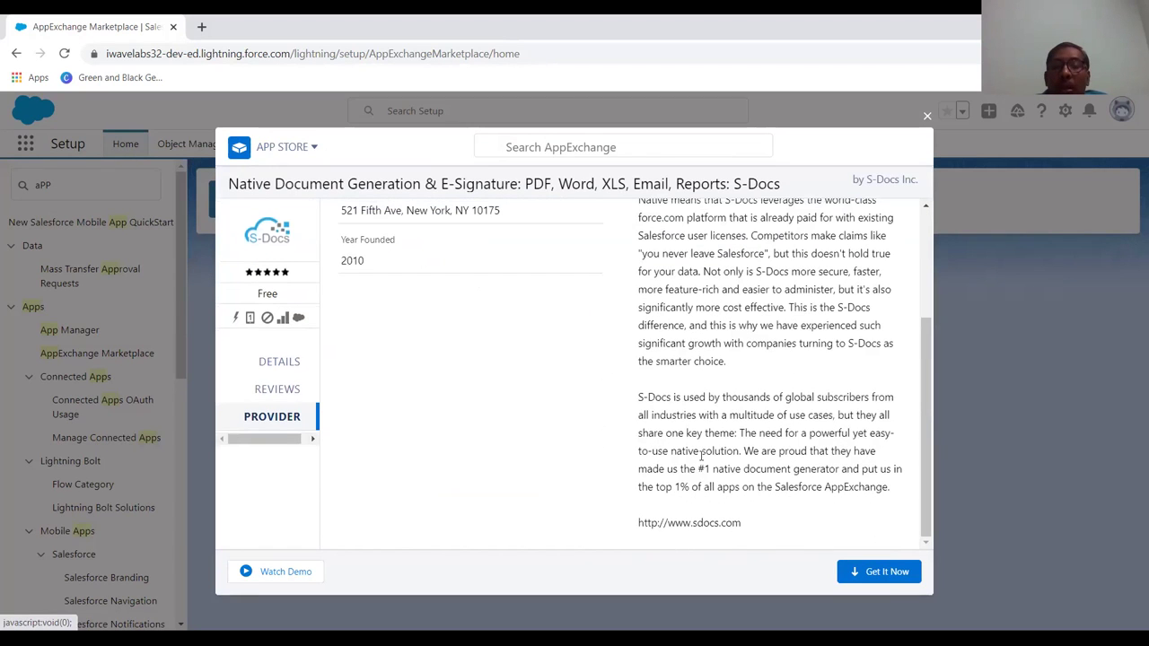
Start installing S-Docs in the current org, logging in to AppExchange and allowing it access to the Salesforce account's basic information.
{"action": "left_click", "coordinate": [882, 574]}
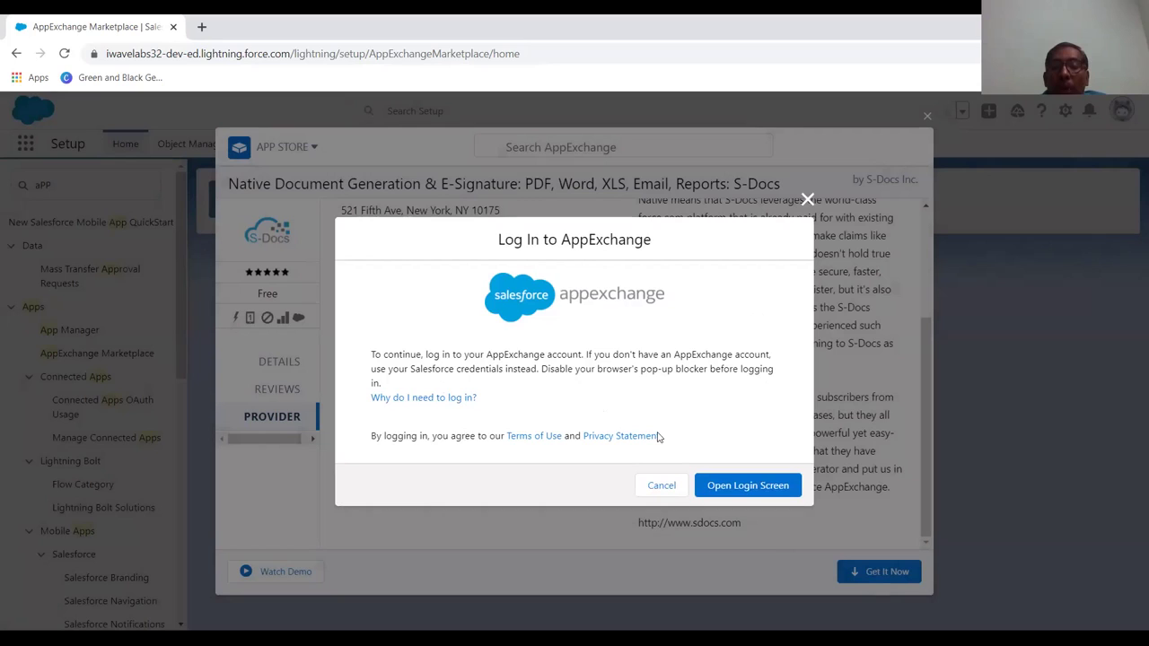
{"action": "left_click", "coordinate": [740, 485]}
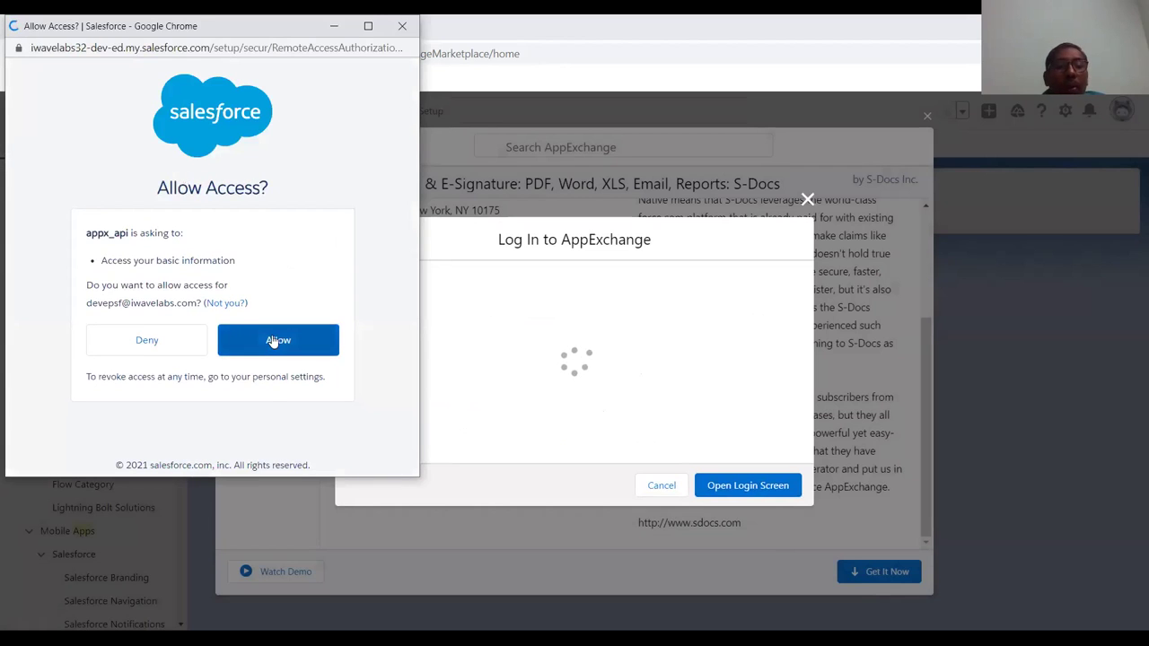
{"action": "left_click", "coordinate": [274, 340]}
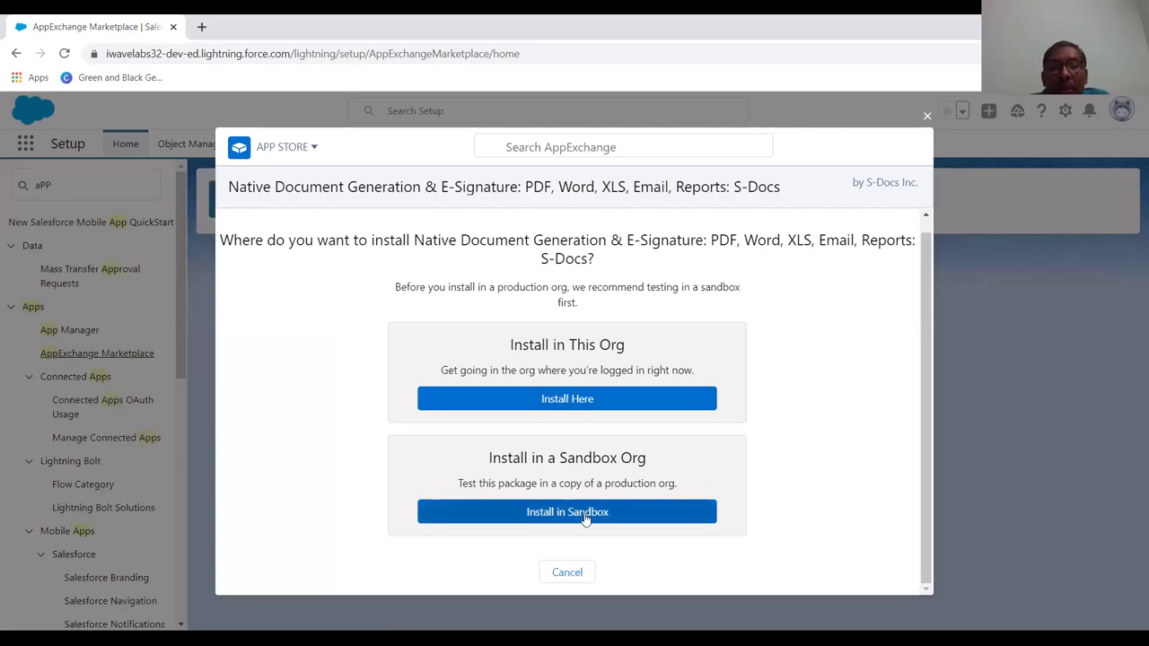
{"action": "left_click", "coordinate": [592, 401]}
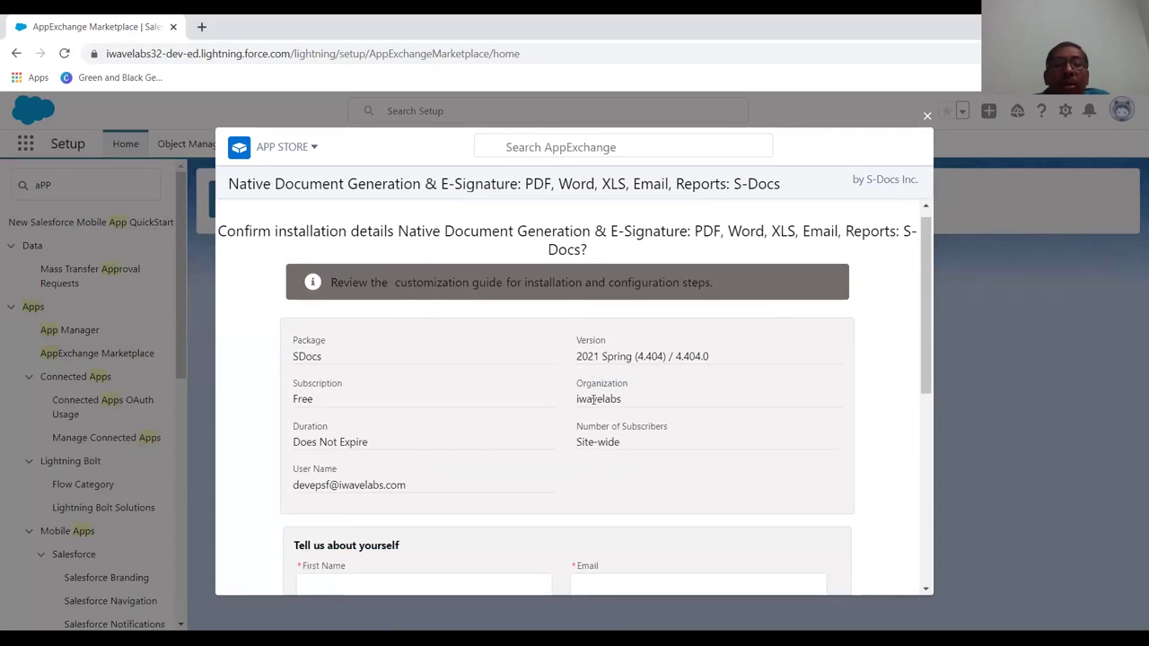
Review the installation details and fill in the first name, last name, email, phone and country from the saved contact details.
{"action": "scroll", "coordinate": [592, 401], "scroll_direction": "down", "scroll_amount": 2}
{"action": "scroll", "coordinate": [592, 404], "scroll_direction": "down", "scroll_amount": 1}
{"action": "scroll", "coordinate": [592, 400], "scroll_direction": "up", "scroll_amount": 2}
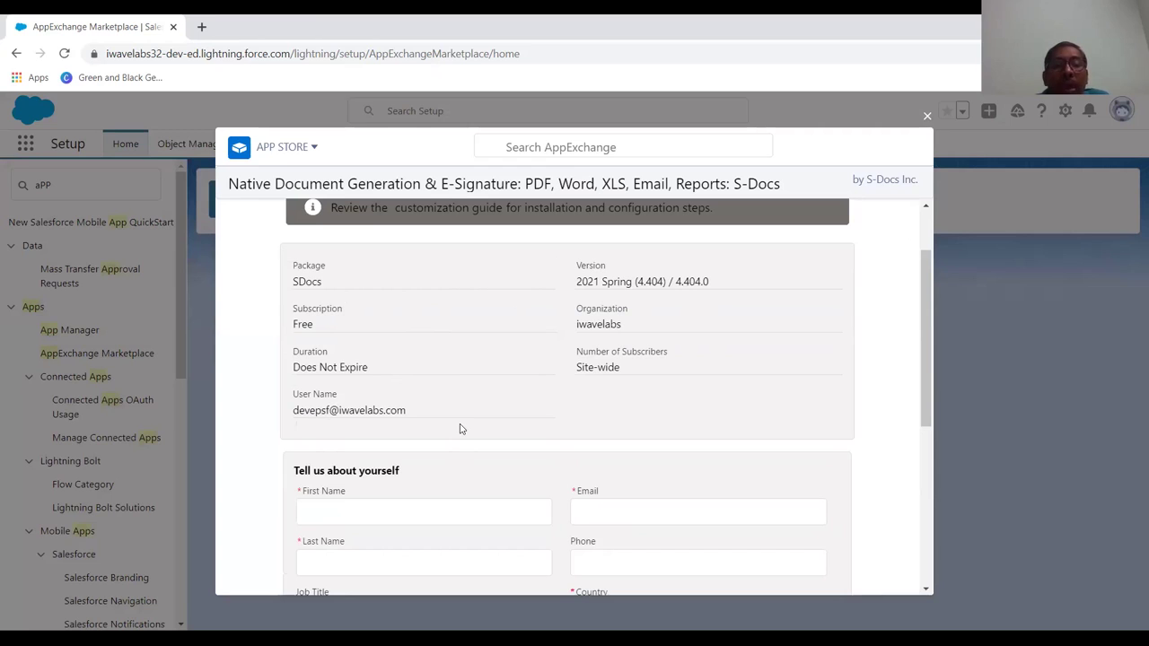
{"action": "scroll", "coordinate": [459, 429], "scroll_direction": "down", "scroll_amount": 1}
{"action": "scroll", "coordinate": [461, 423], "scroll_direction": "down", "scroll_amount": 2}
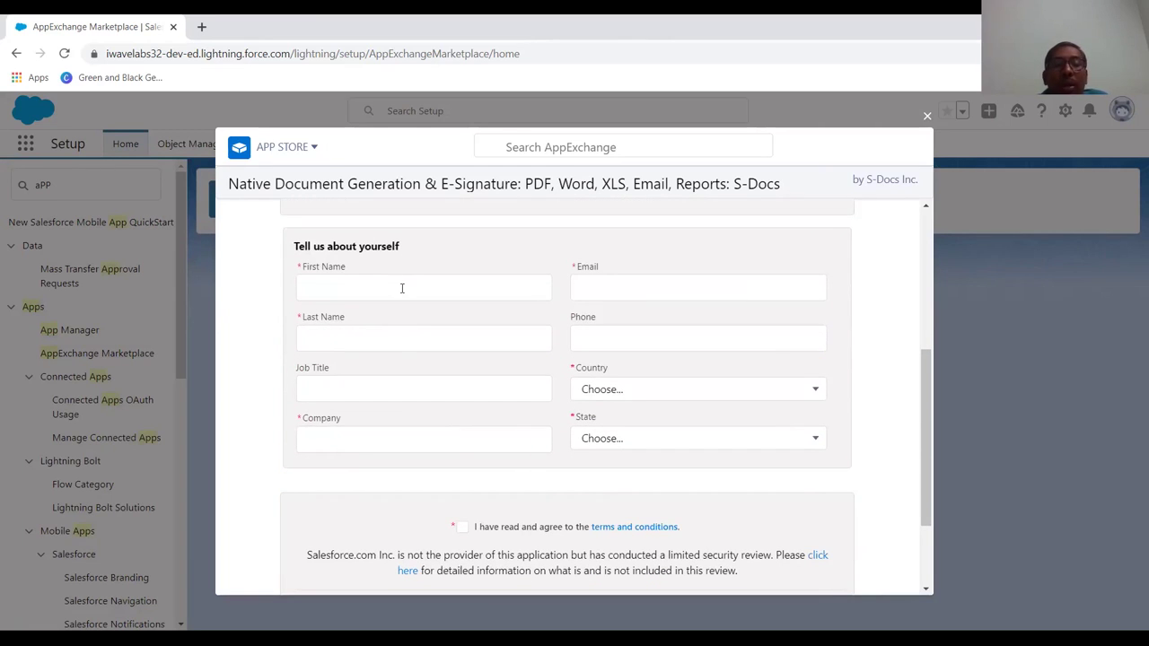
{"action": "left_click", "coordinate": [400, 292]}
{"action": "left_click", "coordinate": [400, 325]}
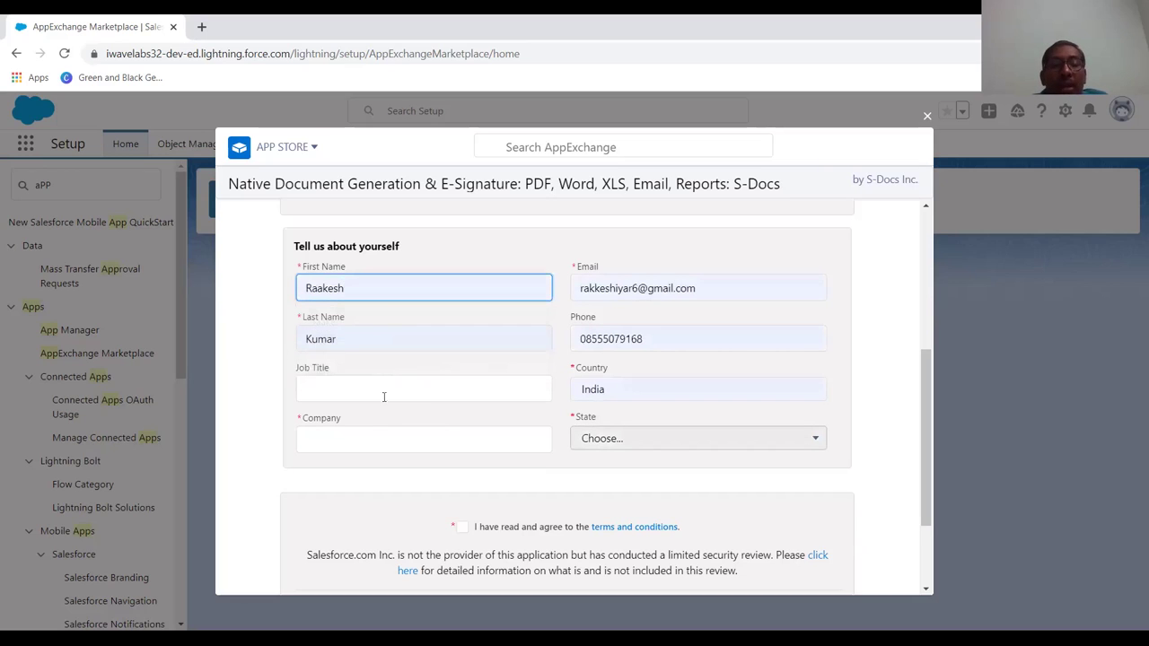
Enter iWaveLabs as the company in the installation form.
{"action": "left_click", "coordinate": [386, 438]}
{"action": "type", "text": "IWAVE"}
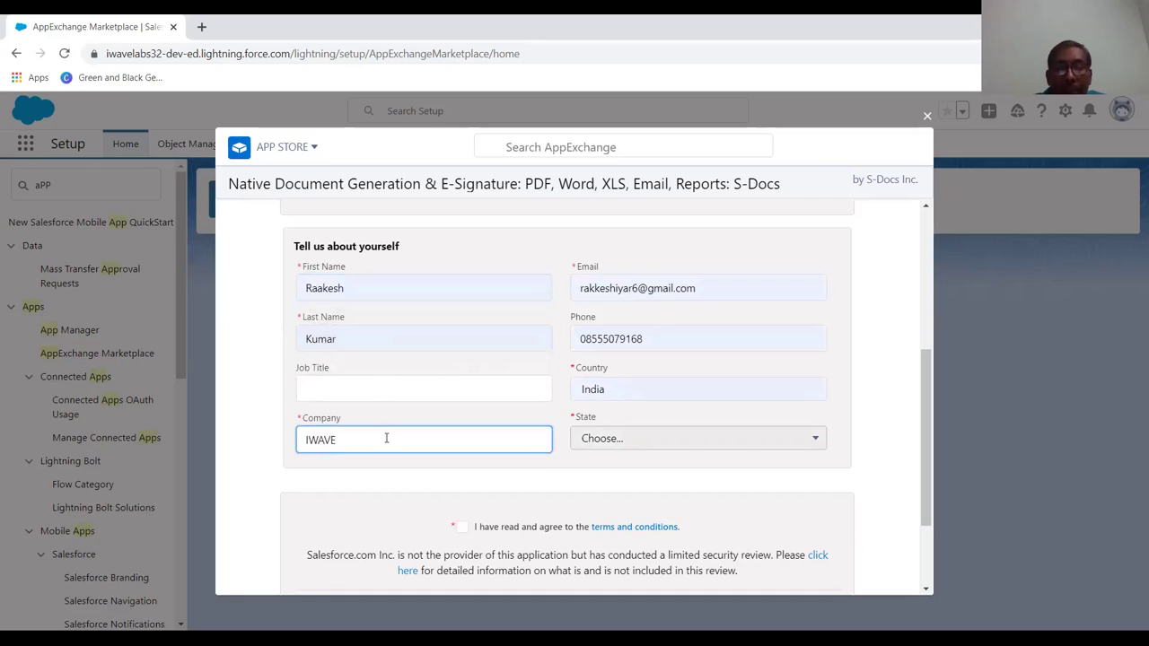
{"action": "type", "text": "ve"}
{"action": "key", "text": "BackSpace"}
{"action": "key", "text": "BackSpace"}
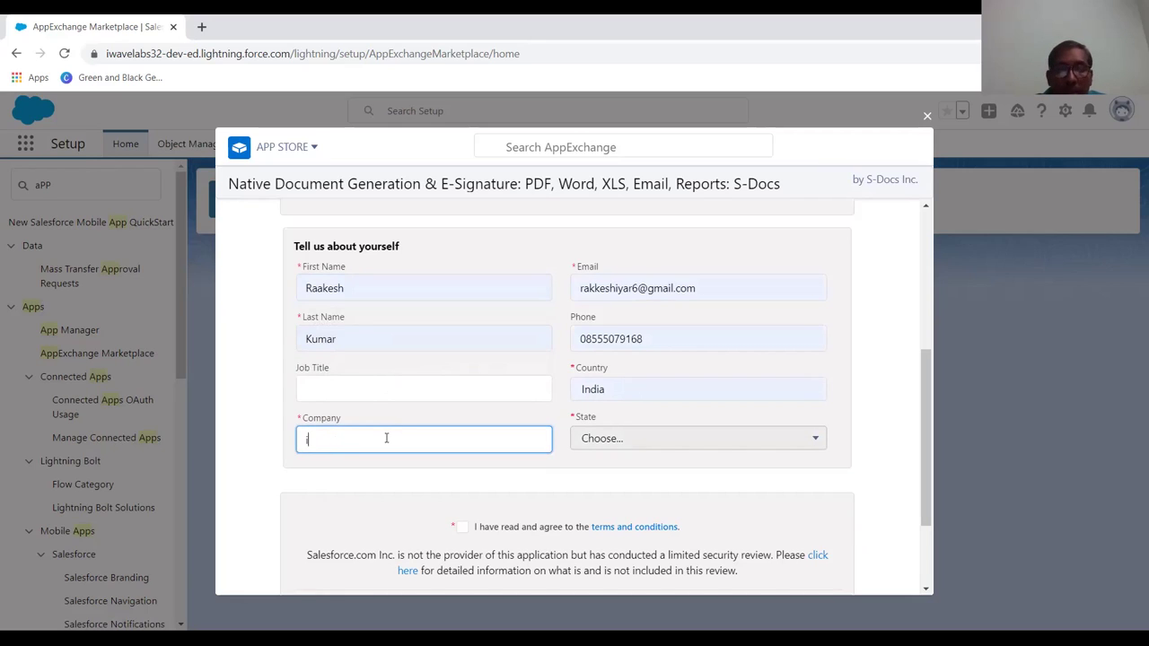
{"action": "type", "text": "iWaveLabs"}
{"action": "key", "text": "Tab"}
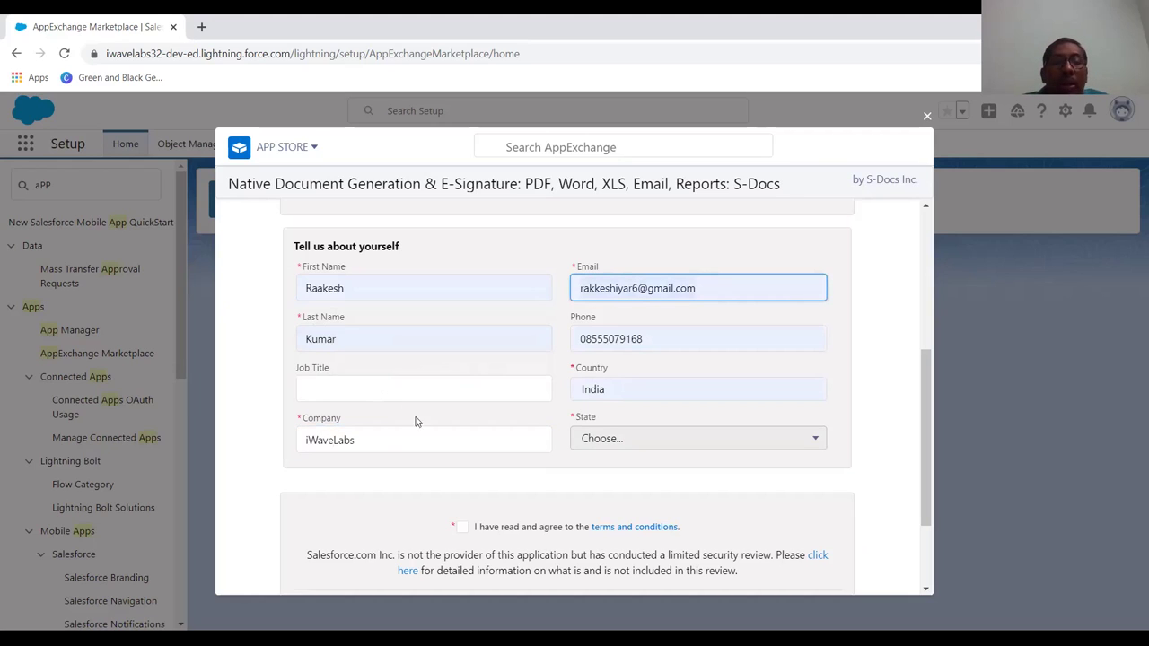
Agree to the terms and conditions, allow the provider to make contact about other products, and confirm the installation.
{"action": "left_click", "coordinate": [658, 443]}
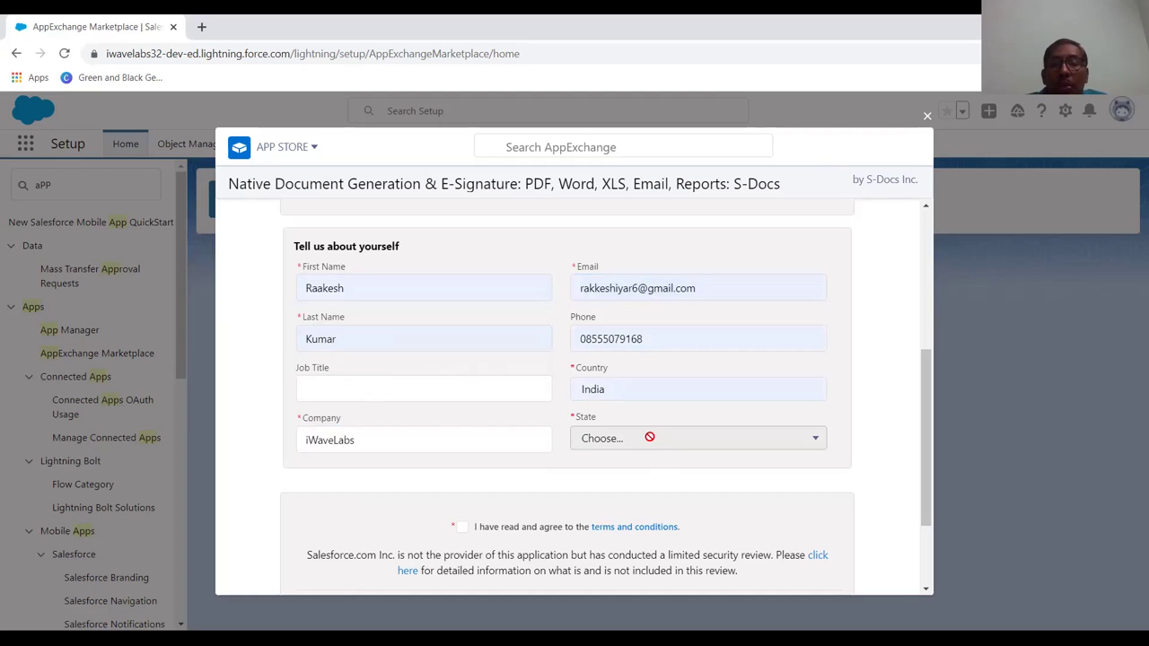
{"action": "scroll", "coordinate": [716, 432], "scroll_direction": "down", "scroll_amount": 1}
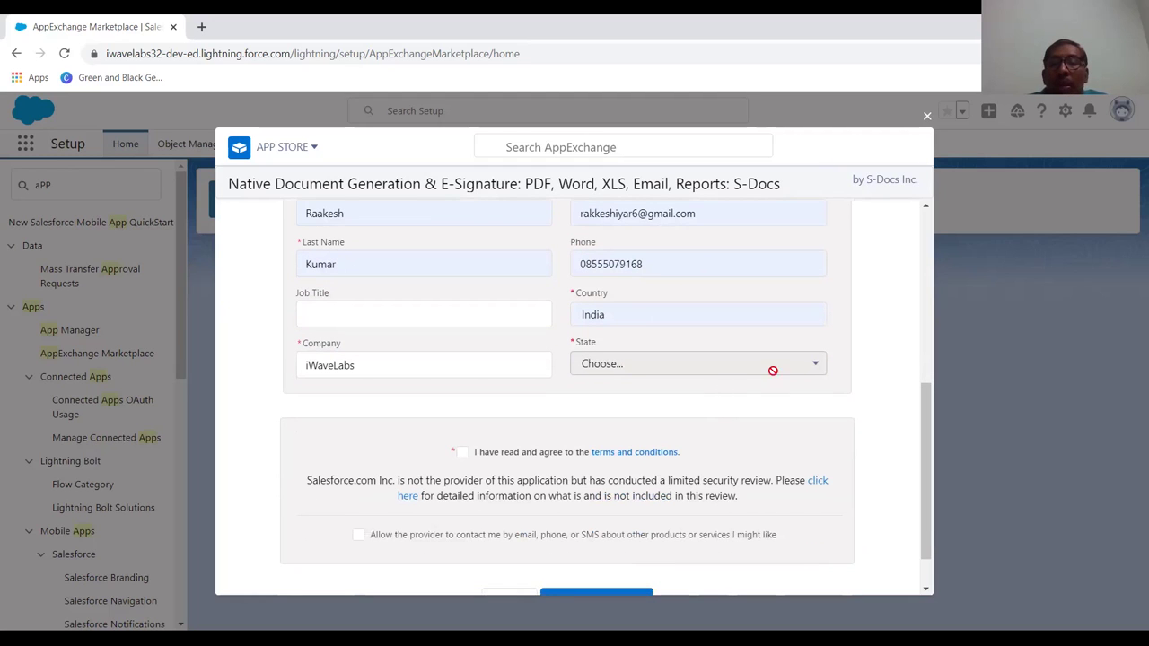
{"action": "scroll", "coordinate": [777, 385], "scroll_direction": "up", "scroll_amount": 1}
{"action": "scroll", "coordinate": [777, 384], "scroll_direction": "down", "scroll_amount": 2}
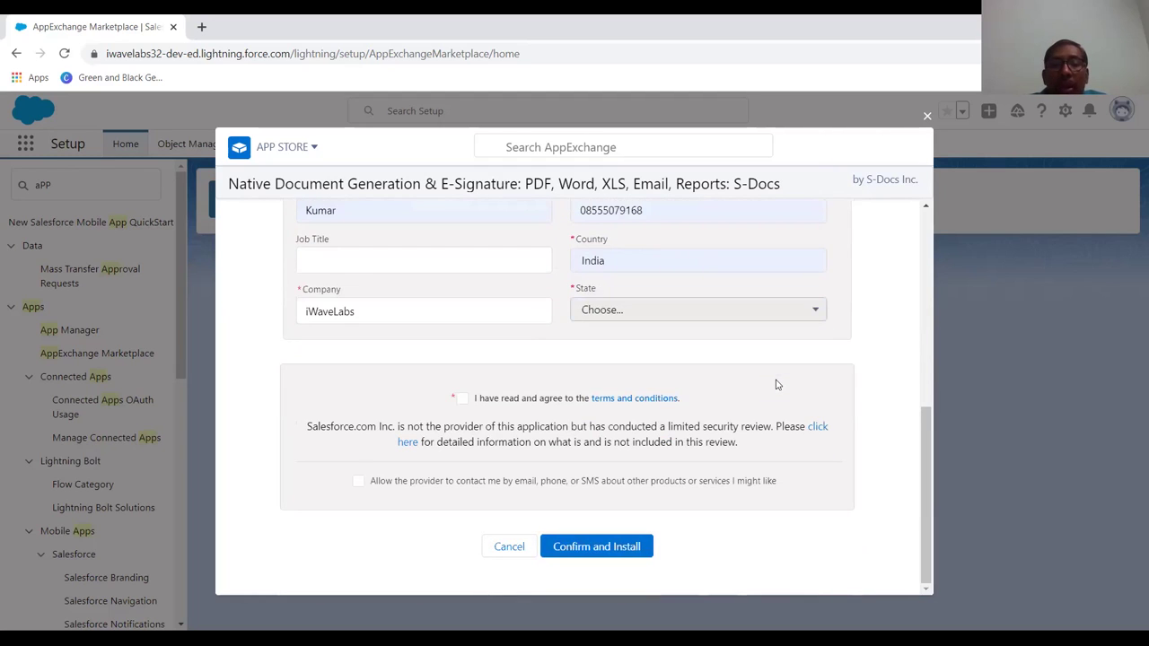
{"action": "left_click", "coordinate": [463, 399]}
{"action": "left_click", "coordinate": [358, 481]}
{"action": "left_click", "coordinate": [584, 555]}
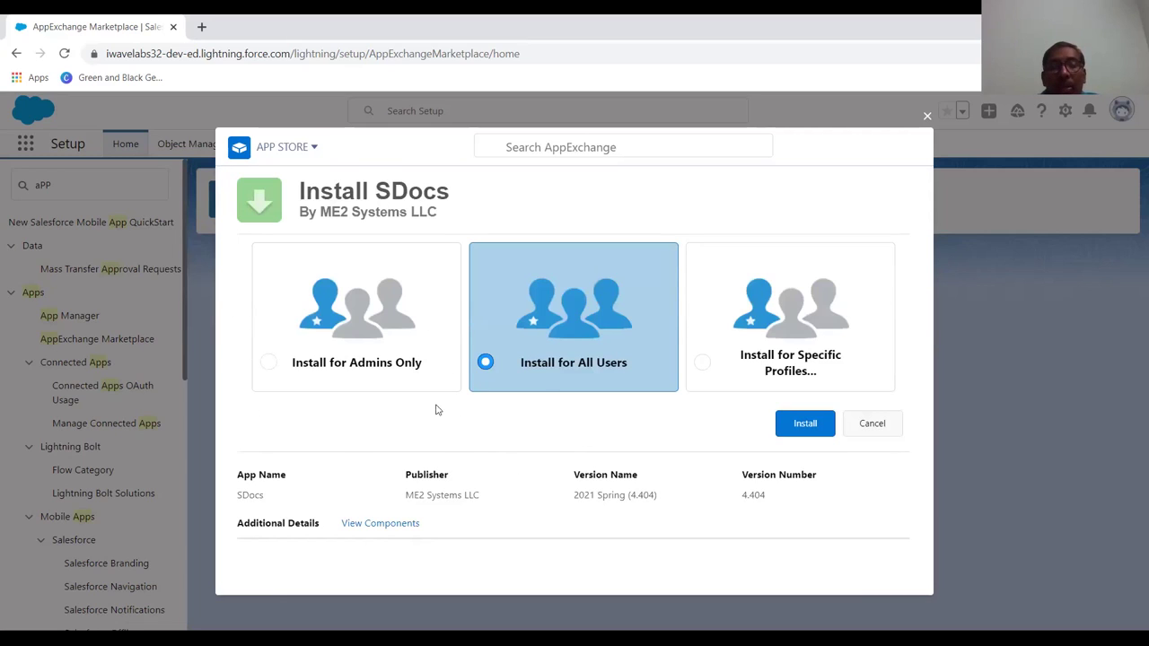
Install the SDocs package for admins only and close the AppExchange window.
{"action": "left_click", "coordinate": [268, 364]}
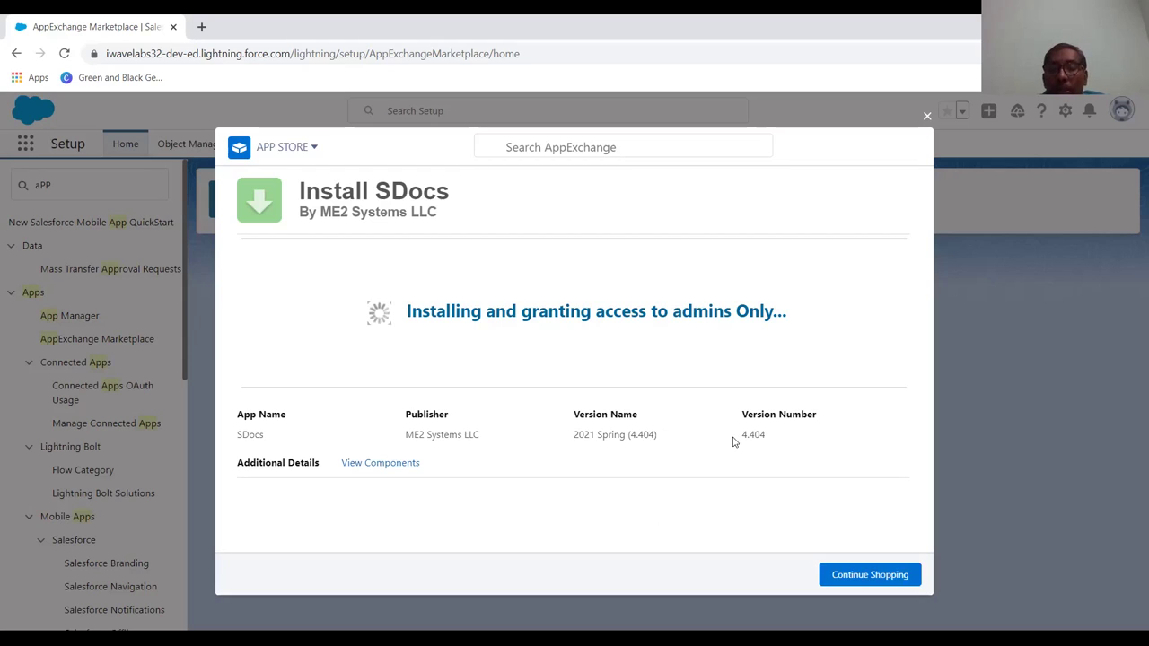
{"action": "left_click", "coordinate": [878, 584]}
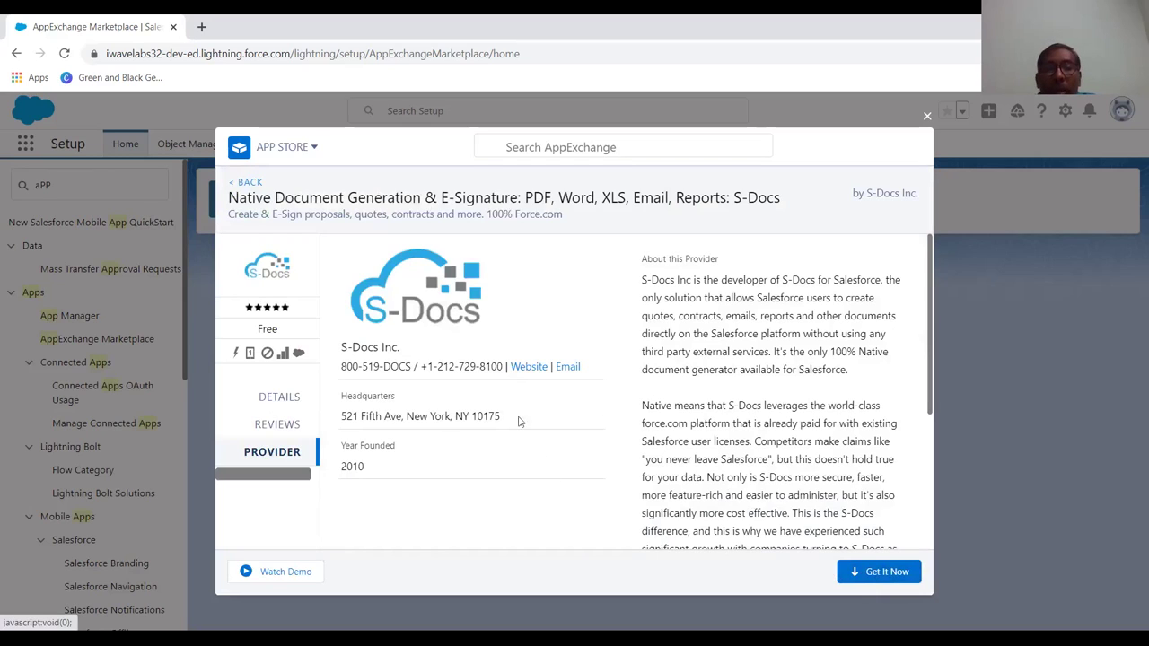
{"action": "left_click", "coordinate": [927, 119]}
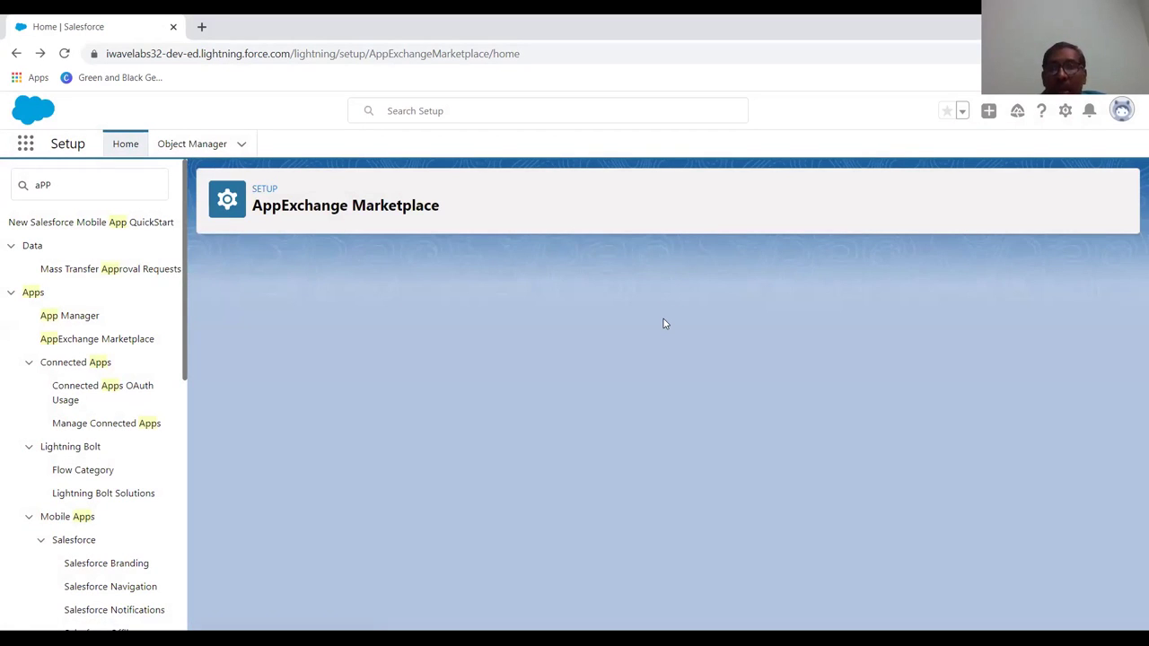
Search Setup for "insta" and open the Installed Packages page to check the SDocs package.
{"action": "left_click", "coordinate": [70, 177]}
{"action": "key", "text": "BackSpace"}
{"action": "key", "text": "BackSpace"}
{"action": "key", "text": "BackSpace"}
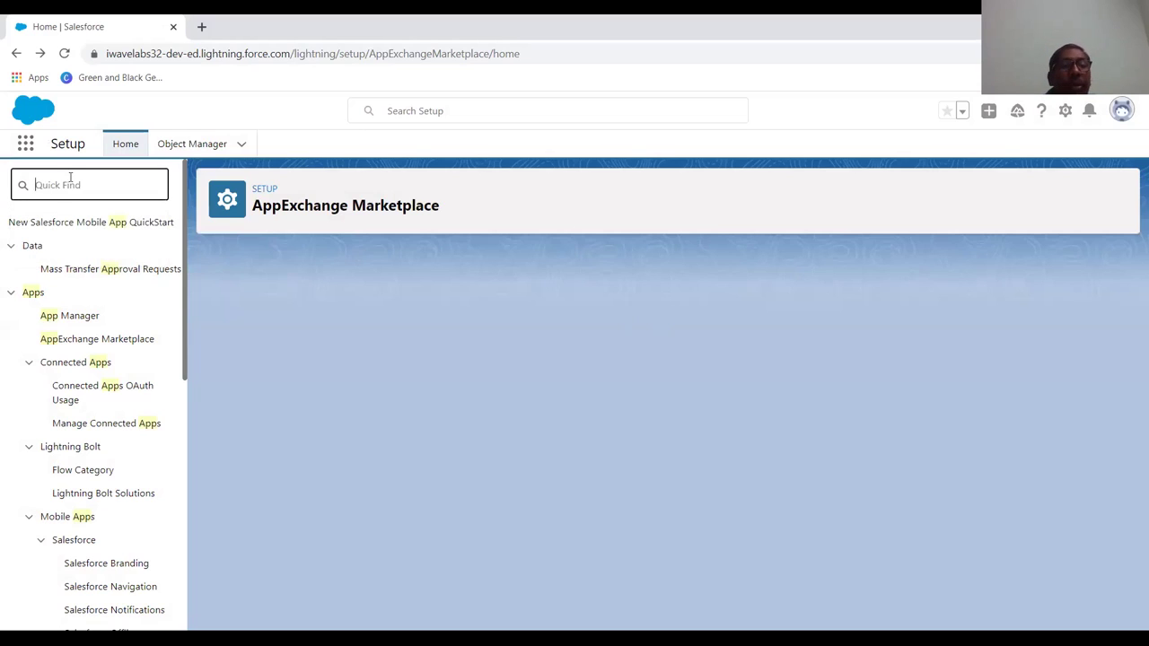
{"action": "type", "text": "insta"}
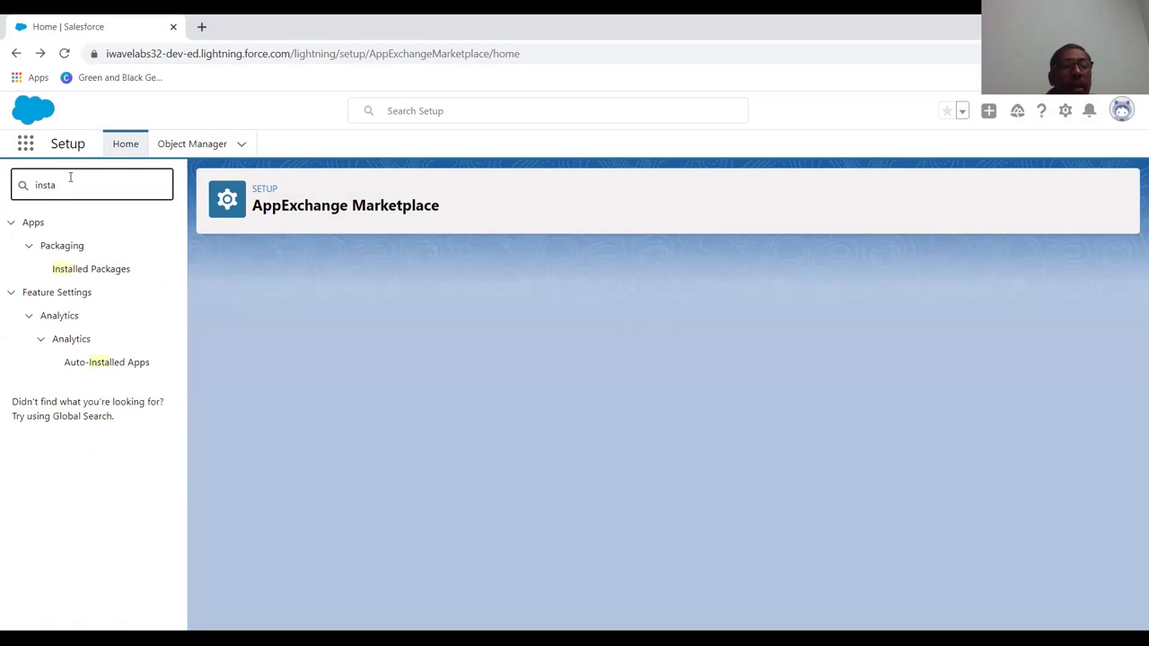
{"action": "left_click", "coordinate": [66, 272]}
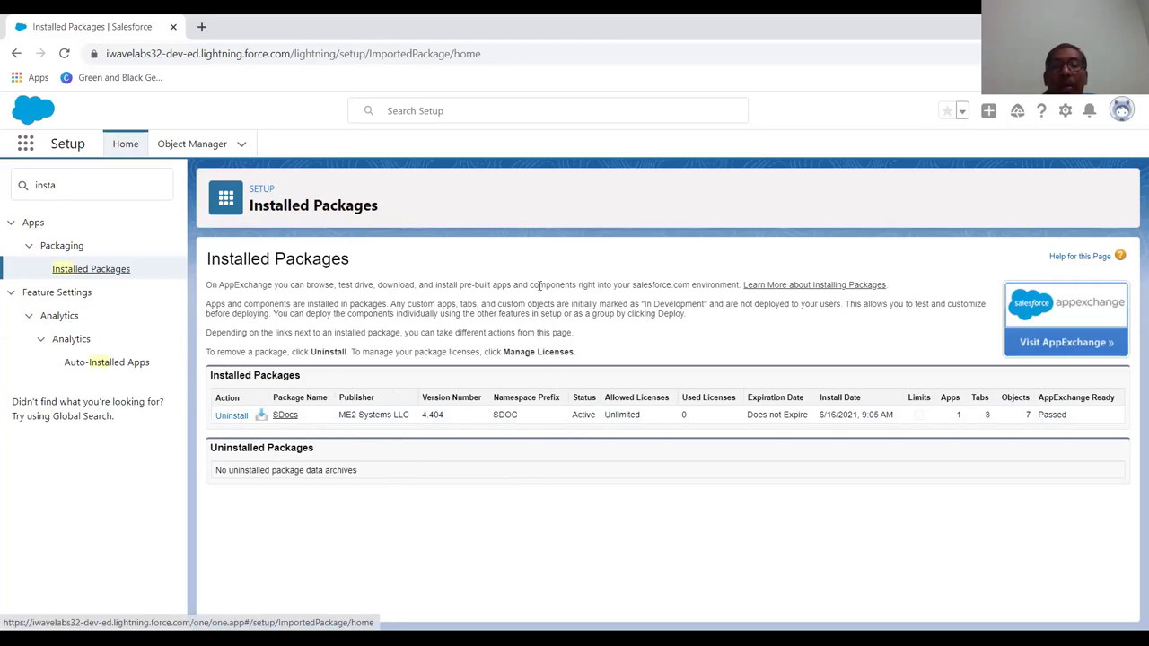
Switch to the presentation's closing slide.
{"action": "key", "text": "alt+Tab"}
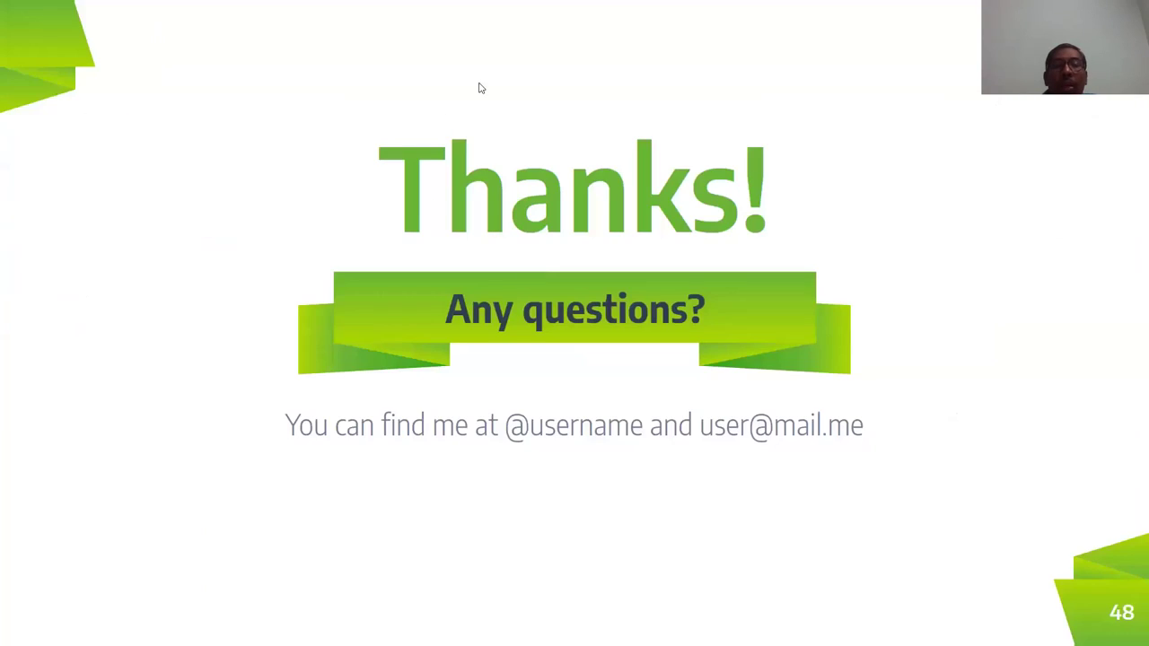